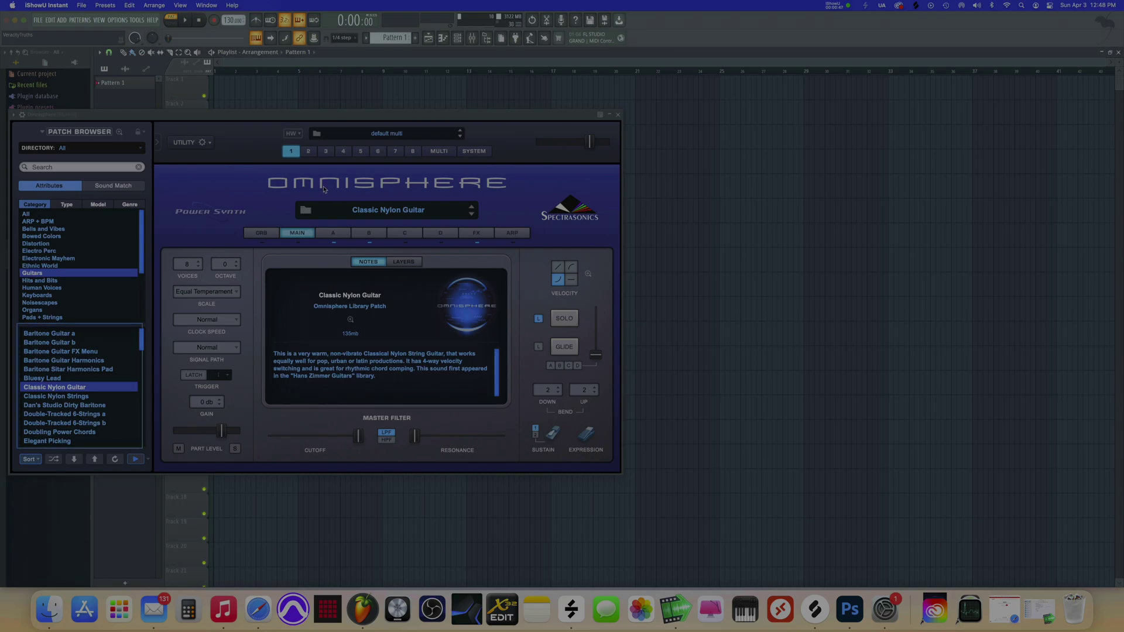
Open the Black Stag Omnisphere Bank folder in Downloads to view its Arp .prt_omn patches.
{"action": "key", "text": "super+Tab"}
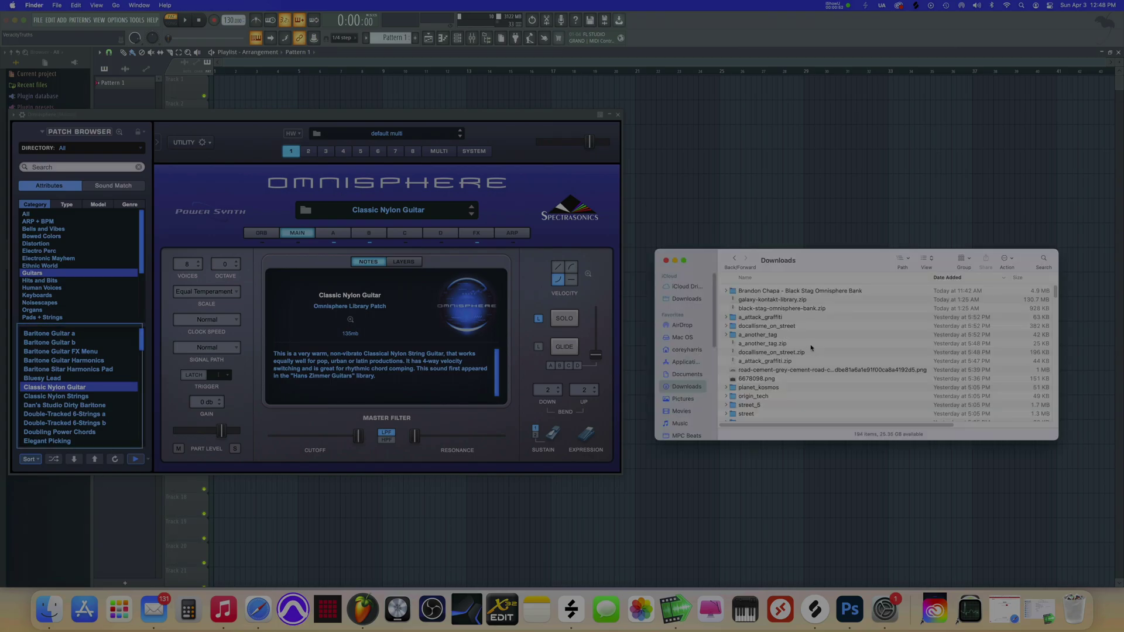
{"action": "left_click", "coordinate": [767, 291]}
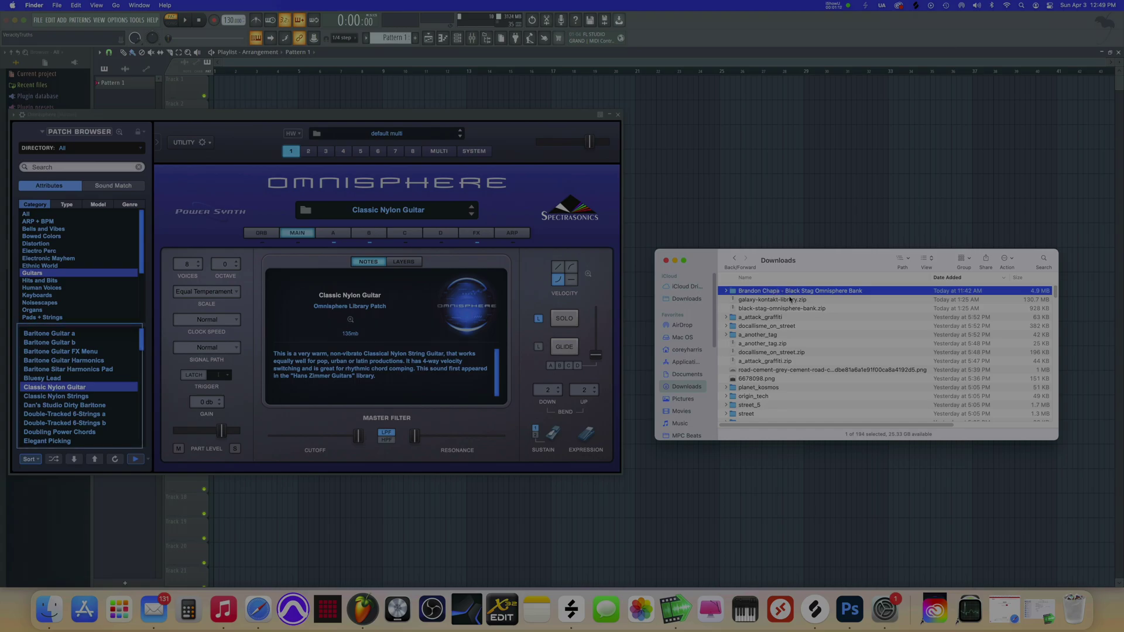
{"action": "double_click", "coordinate": [783, 291]}
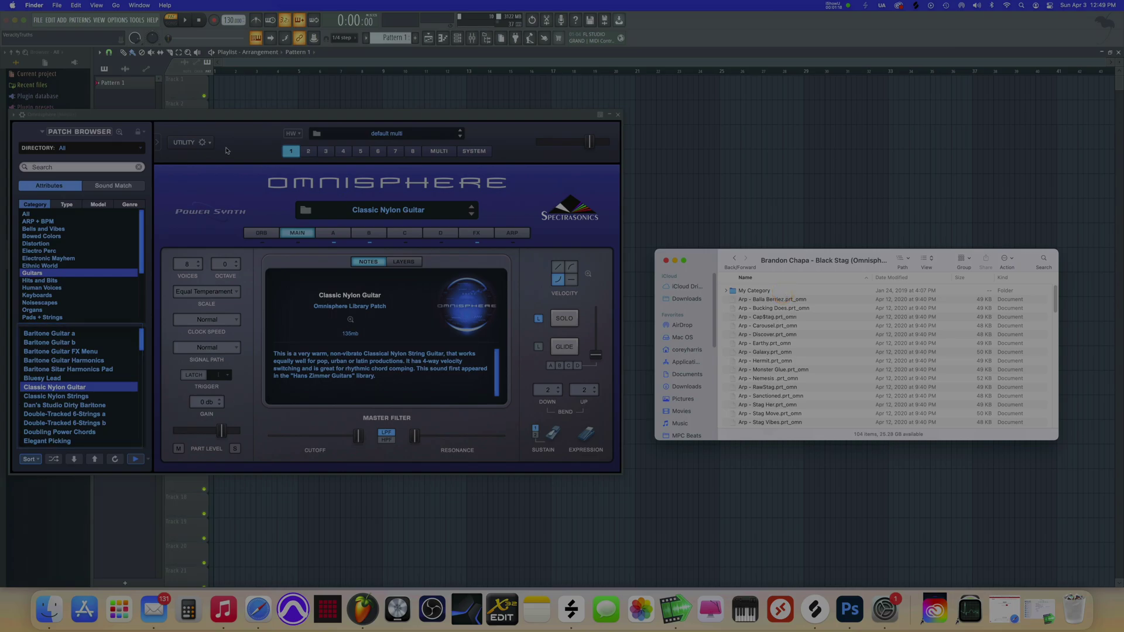
Leave the bank's inner folders and return to the Downloads folder.
{"action": "left_click", "coordinate": [202, 143]}
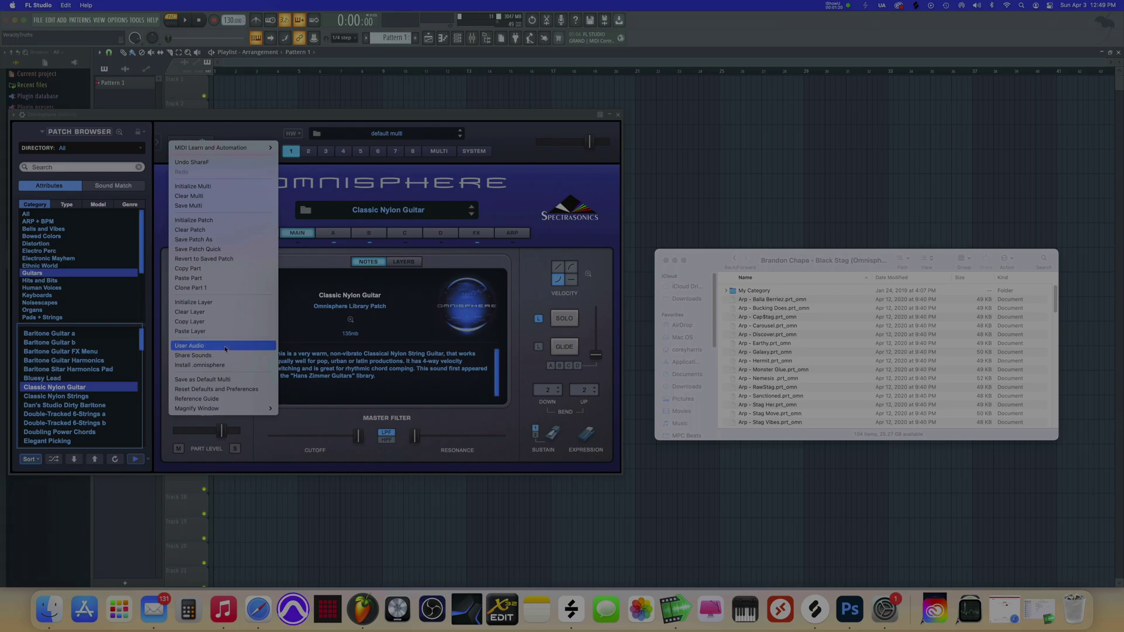
{"action": "left_click", "coordinate": [785, 279]}
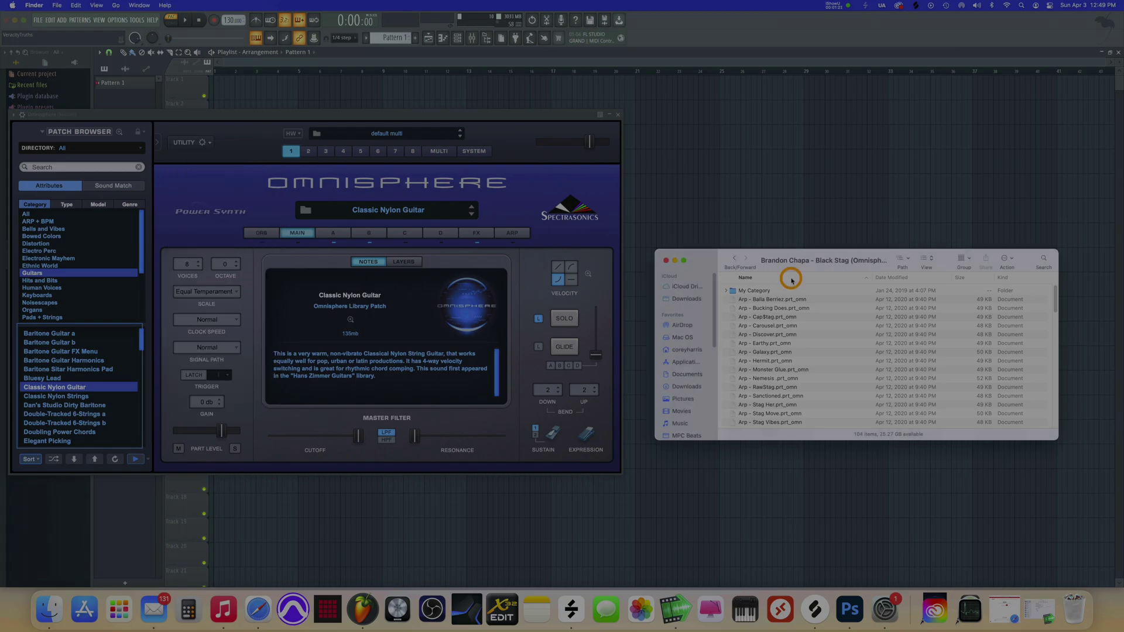
{"action": "left_click", "coordinate": [735, 259]}
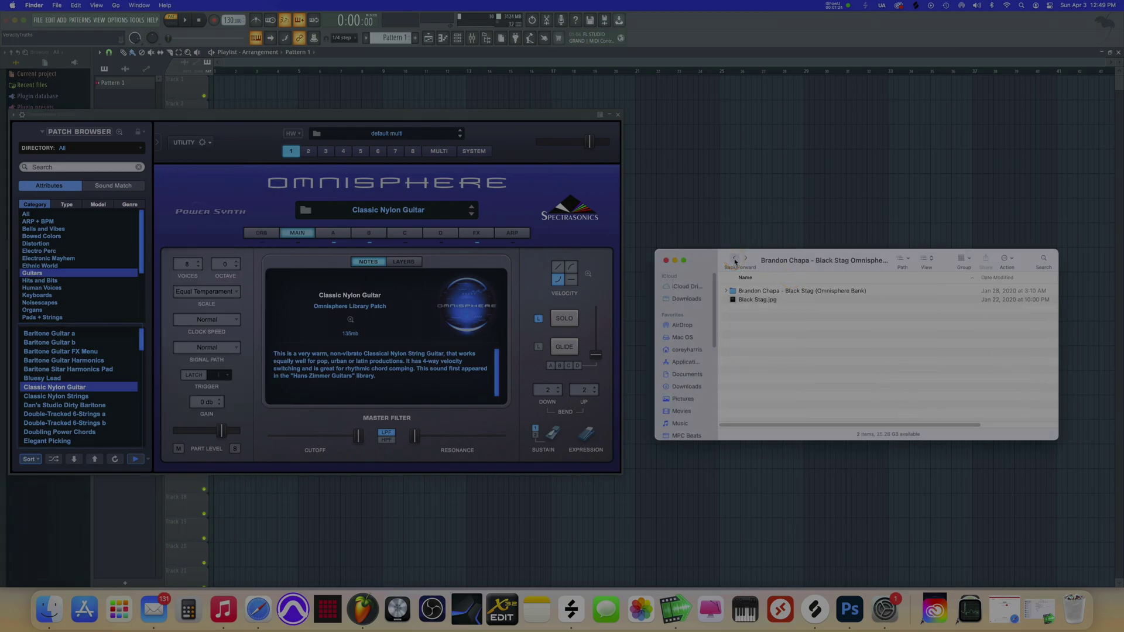
{"action": "left_click", "coordinate": [778, 291]}
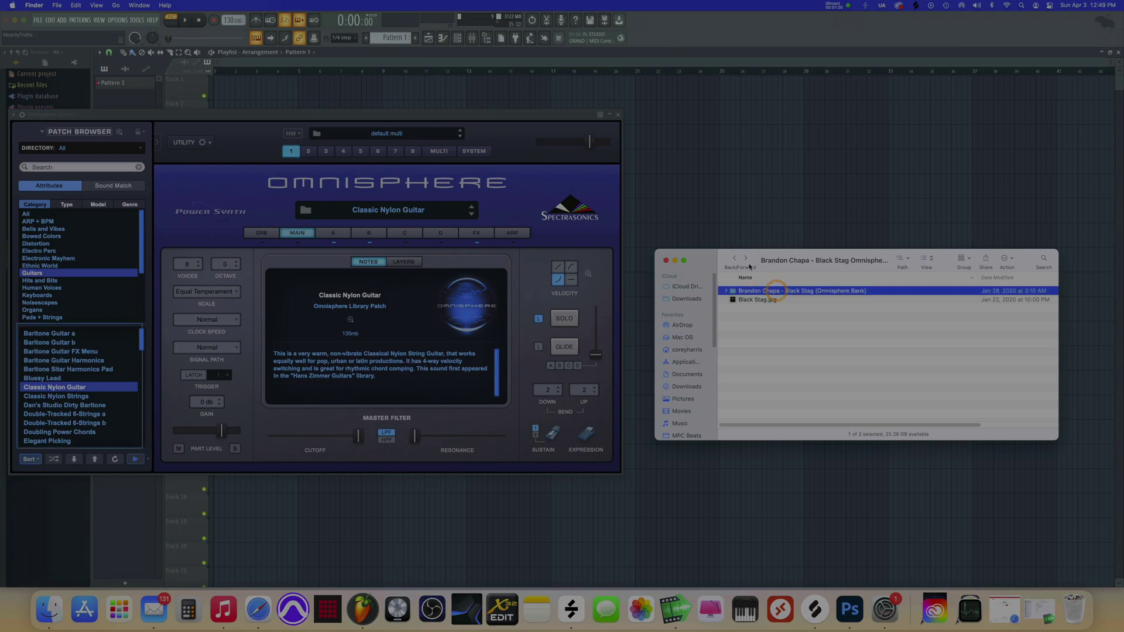
{"action": "left_click", "coordinate": [735, 258]}
Copy the Black Stag Omnisphere Bank folder from Downloads to the clipboard.
{"action": "right_click", "coordinate": [780, 291]}
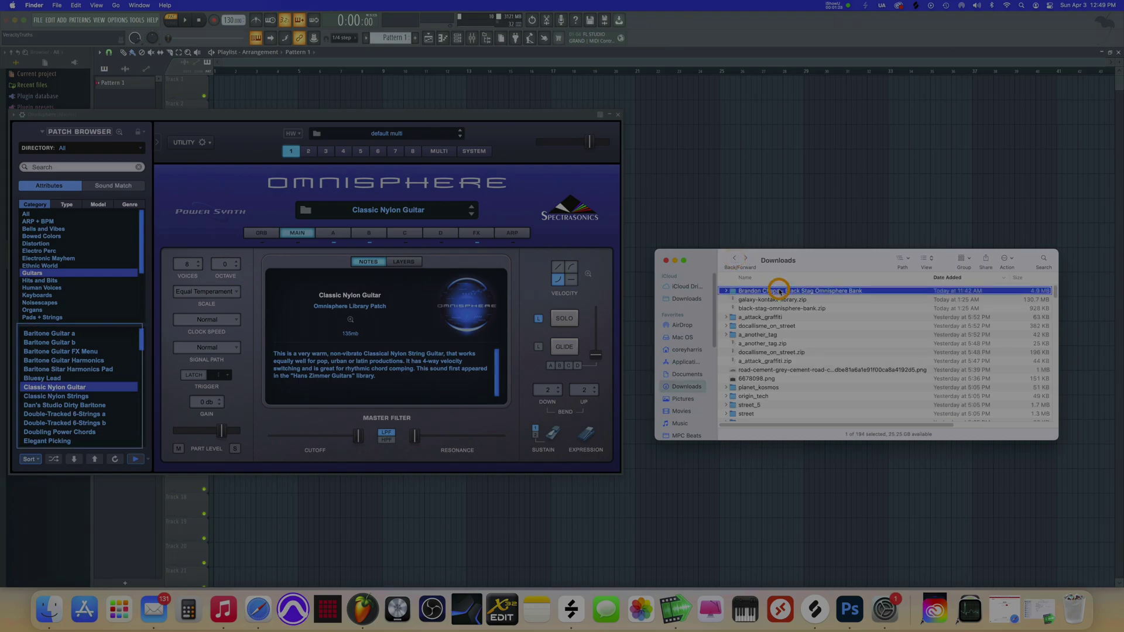
{"action": "left_click", "coordinate": [792, 397]}
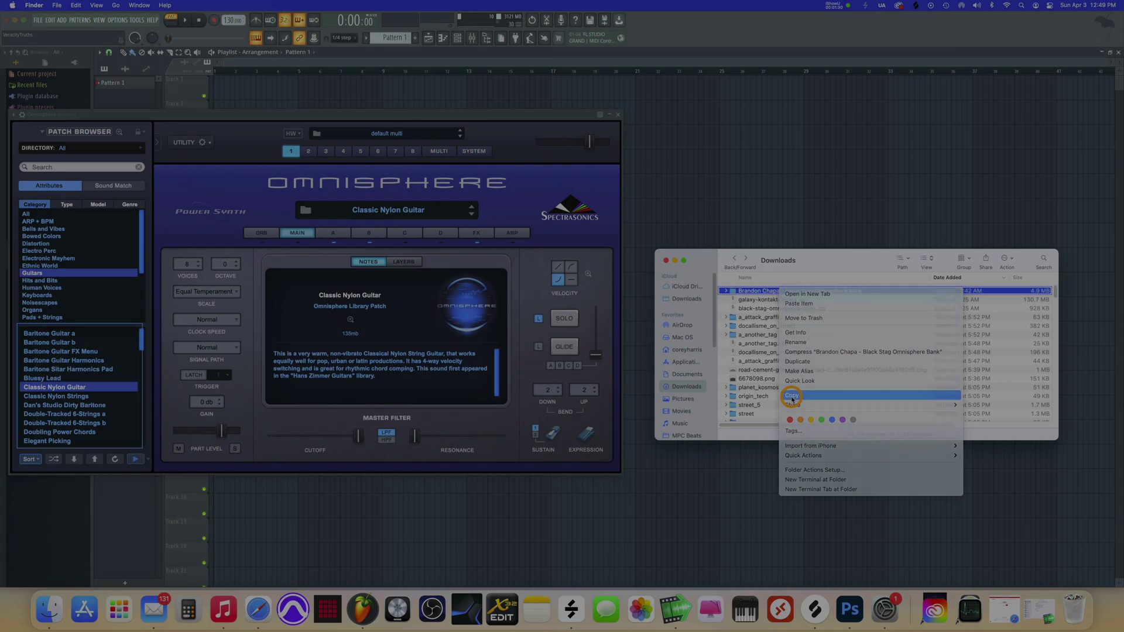
{"action": "scroll", "coordinate": [695, 375], "scroll_direction": "down", "scroll_amount": 3}
{"action": "scroll", "coordinate": [694, 375], "scroll_direction": "down", "scroll_amount": 5}
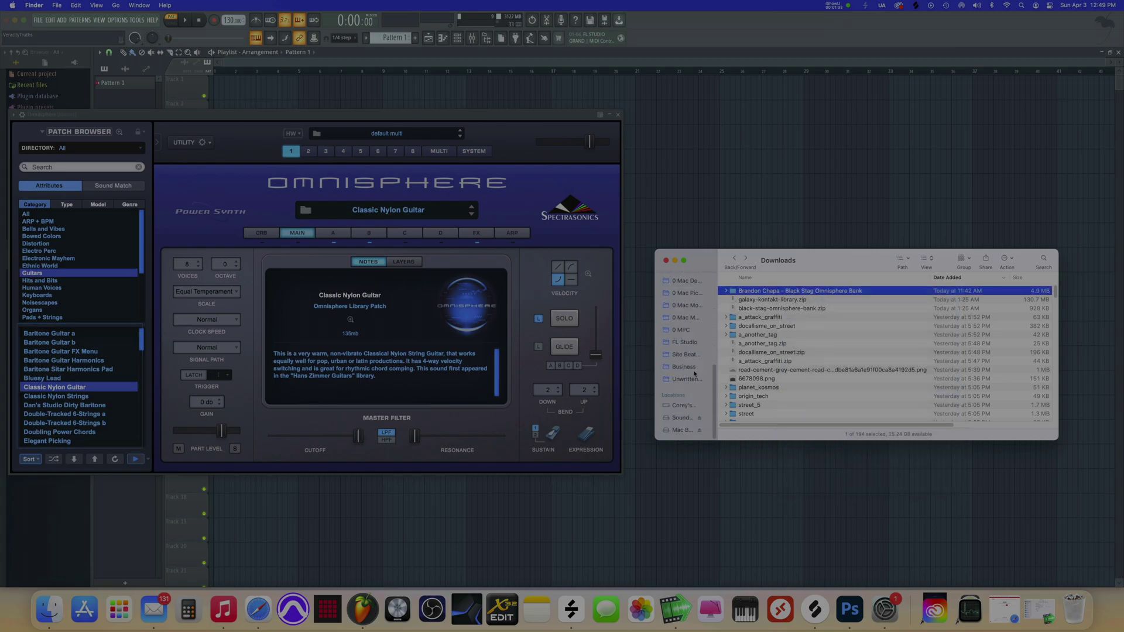
{"action": "left_click", "coordinate": [684, 431]}
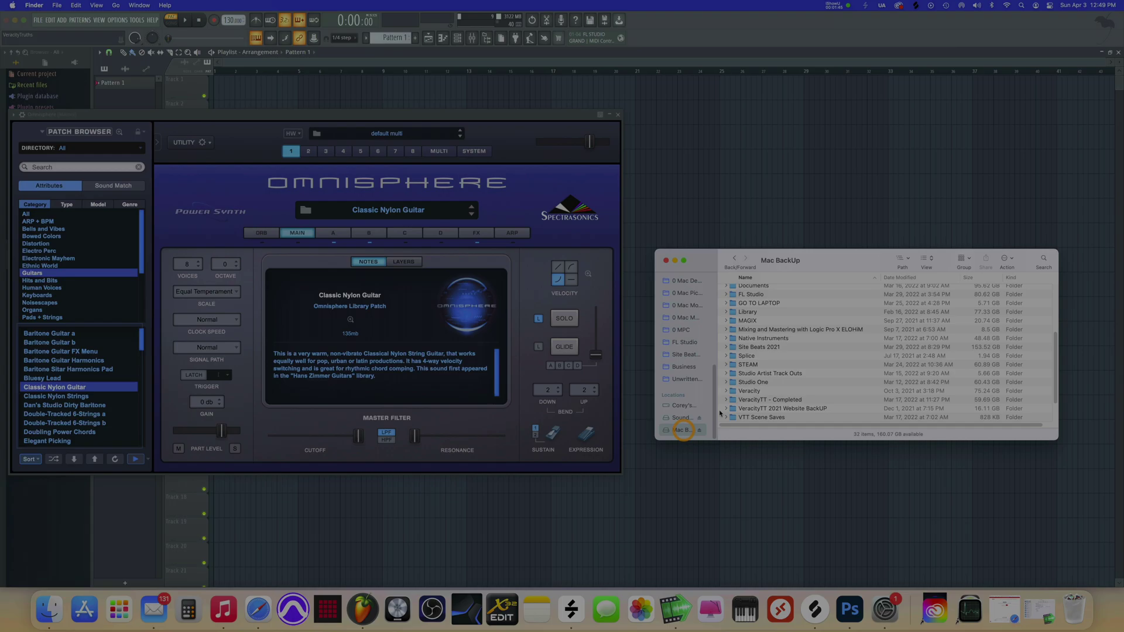
{"action": "left_click", "coordinate": [755, 366]}
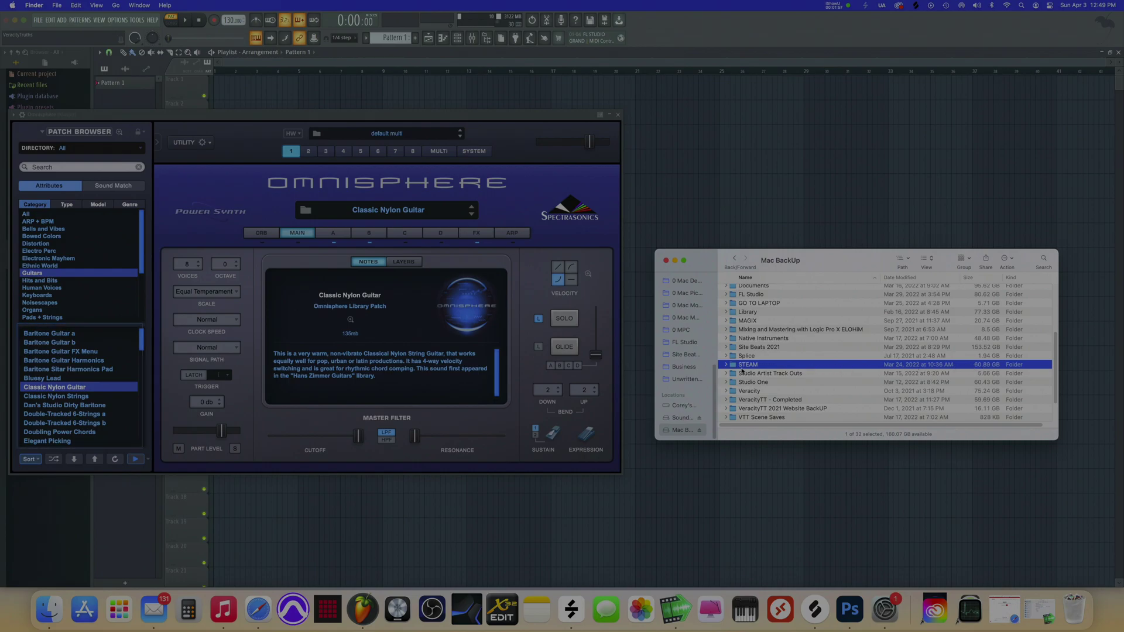
{"action": "scroll", "coordinate": [686, 387], "scroll_direction": "up", "scroll_amount": 5}
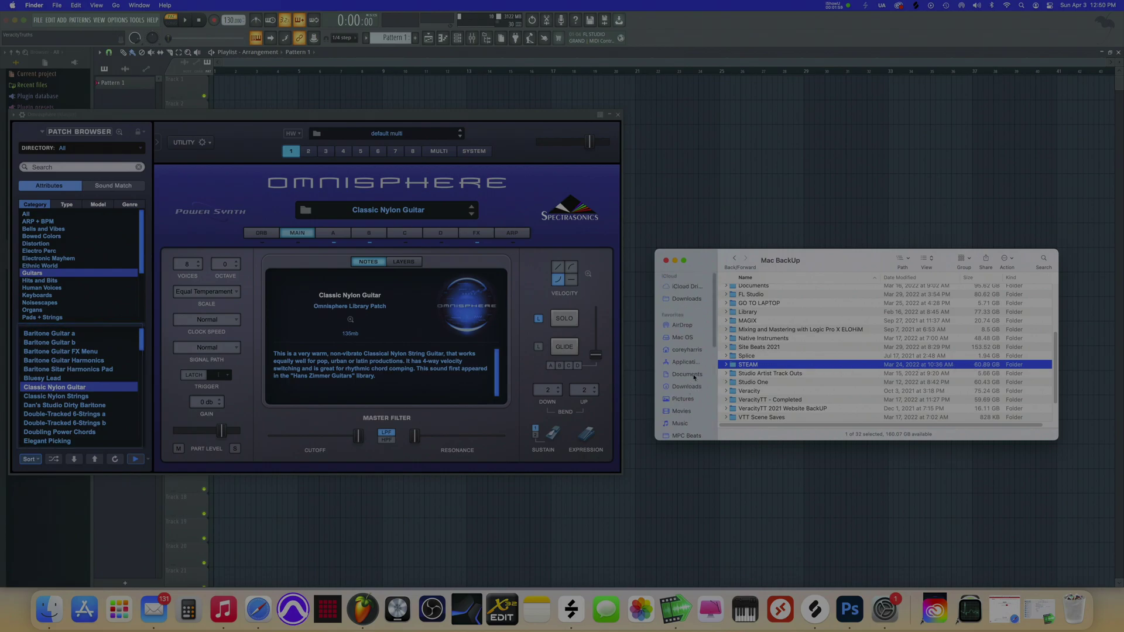
{"action": "left_click", "coordinate": [682, 337]}
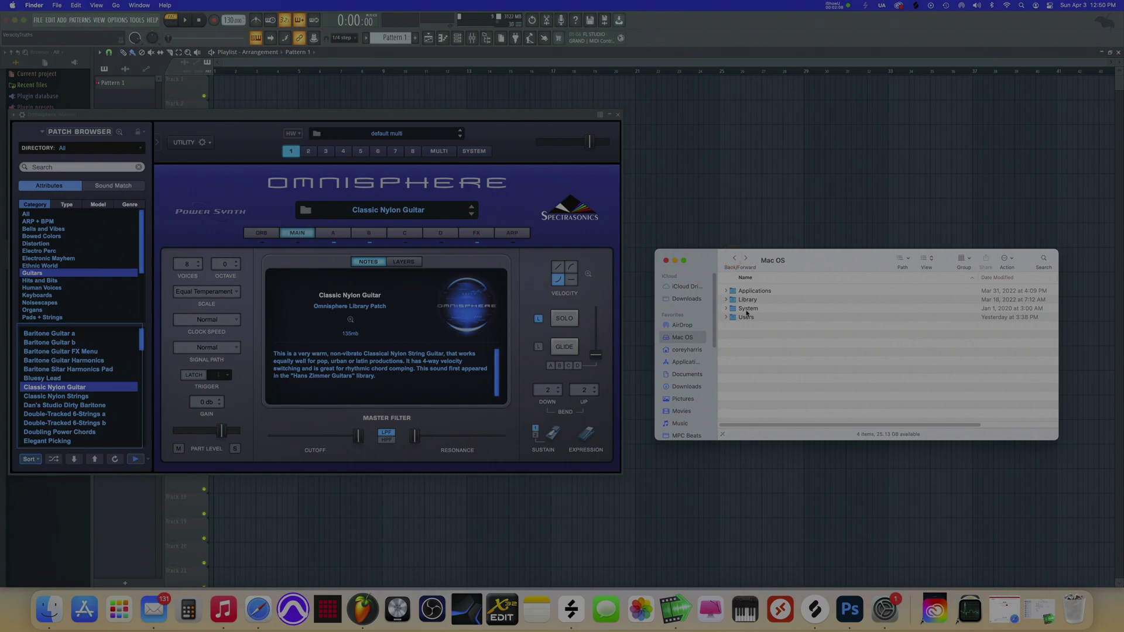
{"action": "double_click", "coordinate": [749, 300]}
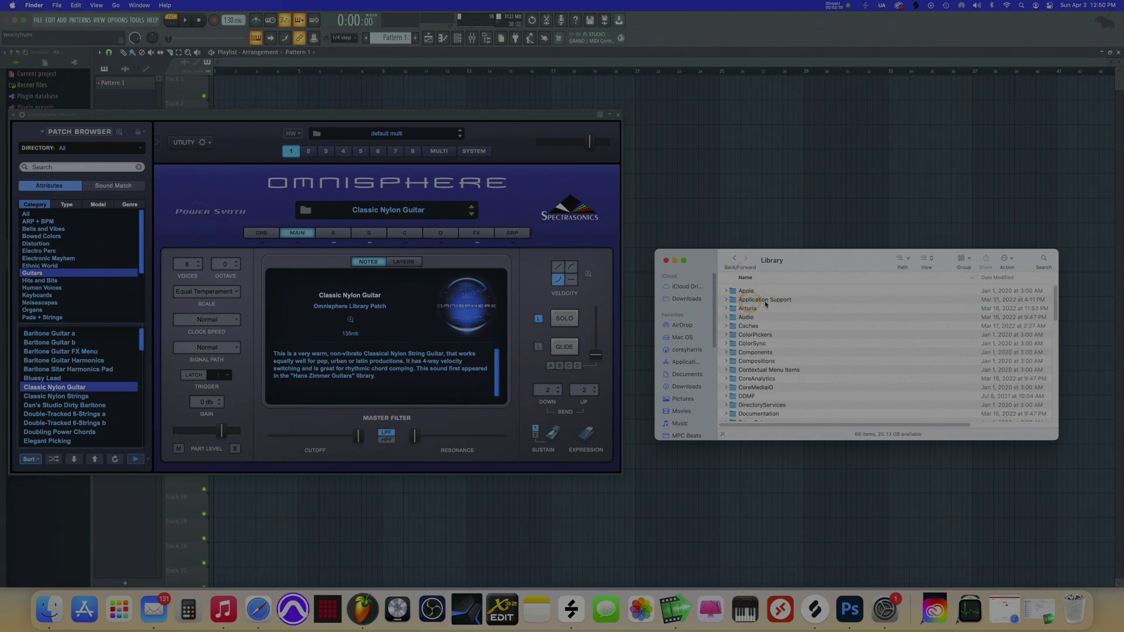
{"action": "left_click", "coordinate": [765, 301]}
{"action": "double_click", "coordinate": [764, 299]}
{"action": "scroll", "coordinate": [748, 395], "scroll_direction": "down", "scroll_amount": 10}
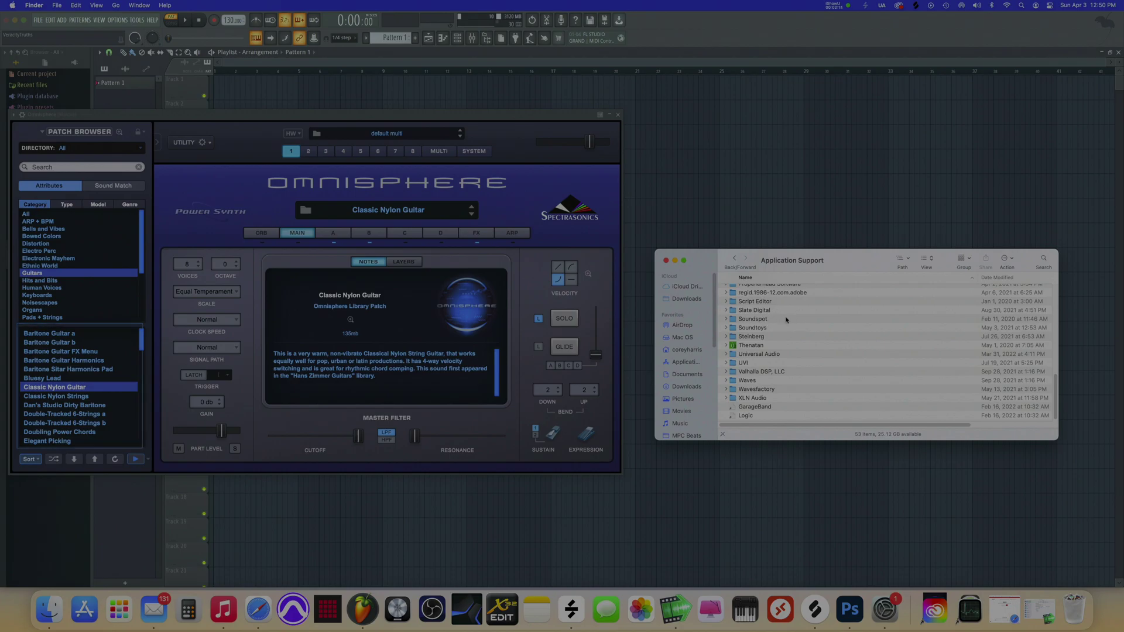
{"action": "left_click", "coordinate": [736, 261]}
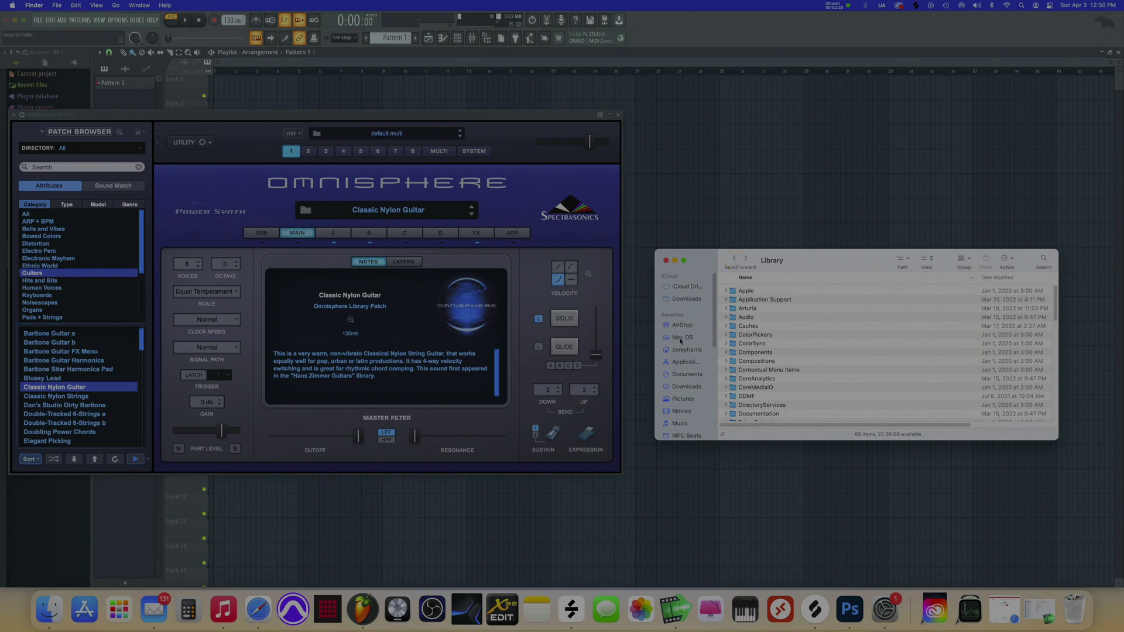
{"action": "scroll", "coordinate": [679, 425], "scroll_direction": "down", "scroll_amount": 5}
{"action": "left_click", "coordinate": [683, 431]}
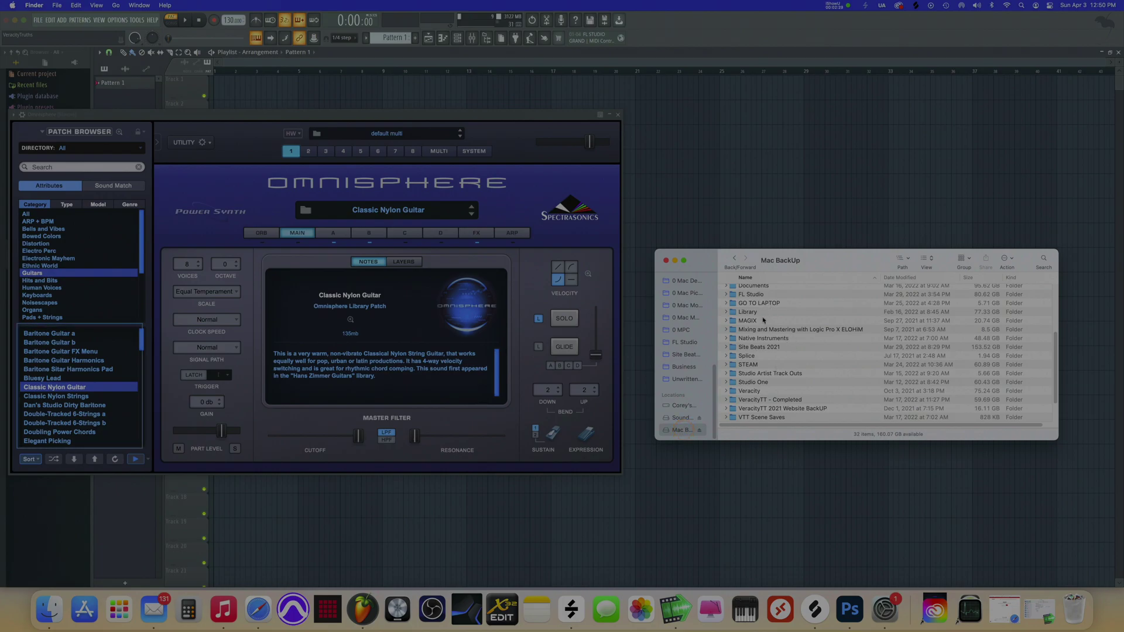
Paste the Black Stag bank folder into STEAM/Omnisphere/Settings Library/Patches/User.
{"action": "double_click", "coordinate": [754, 365]}
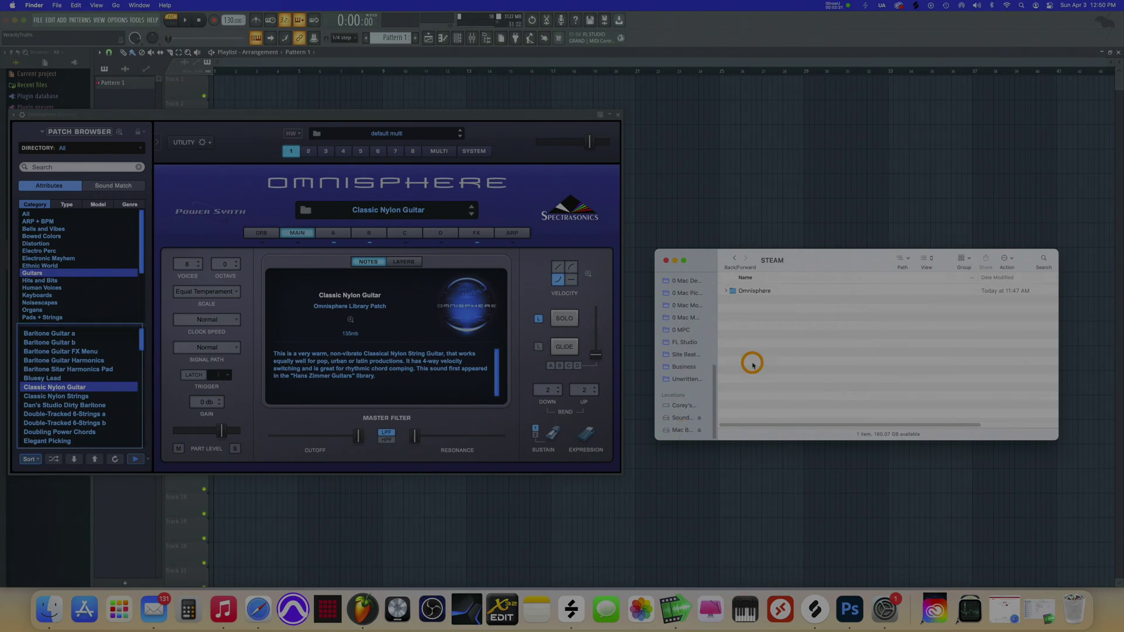
{"action": "double_click", "coordinate": [764, 292]}
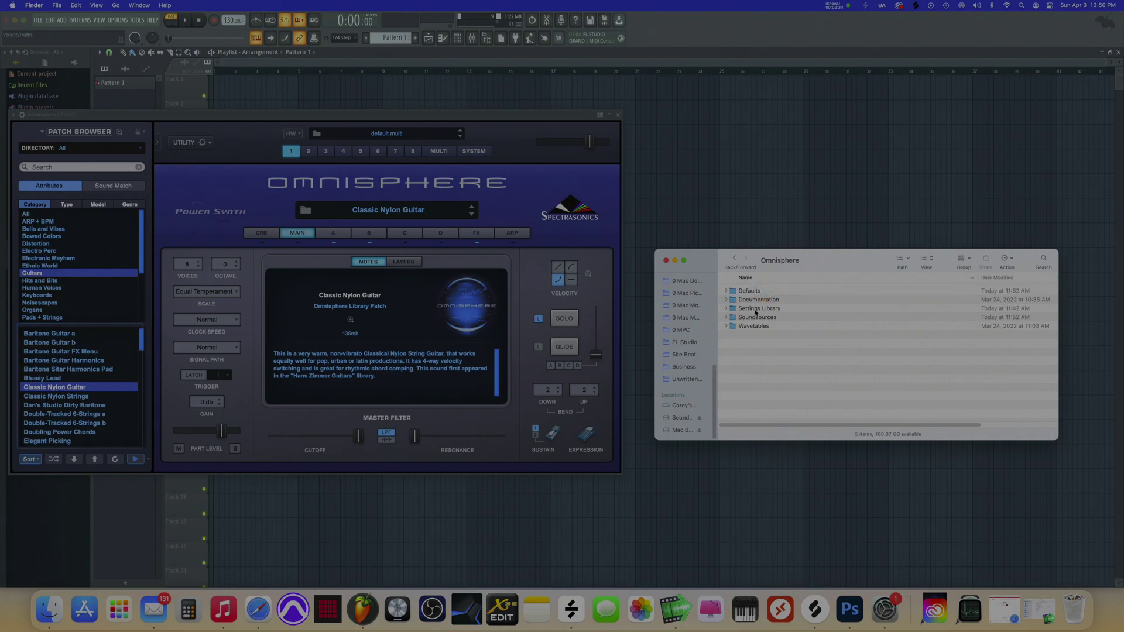
{"action": "double_click", "coordinate": [759, 308]}
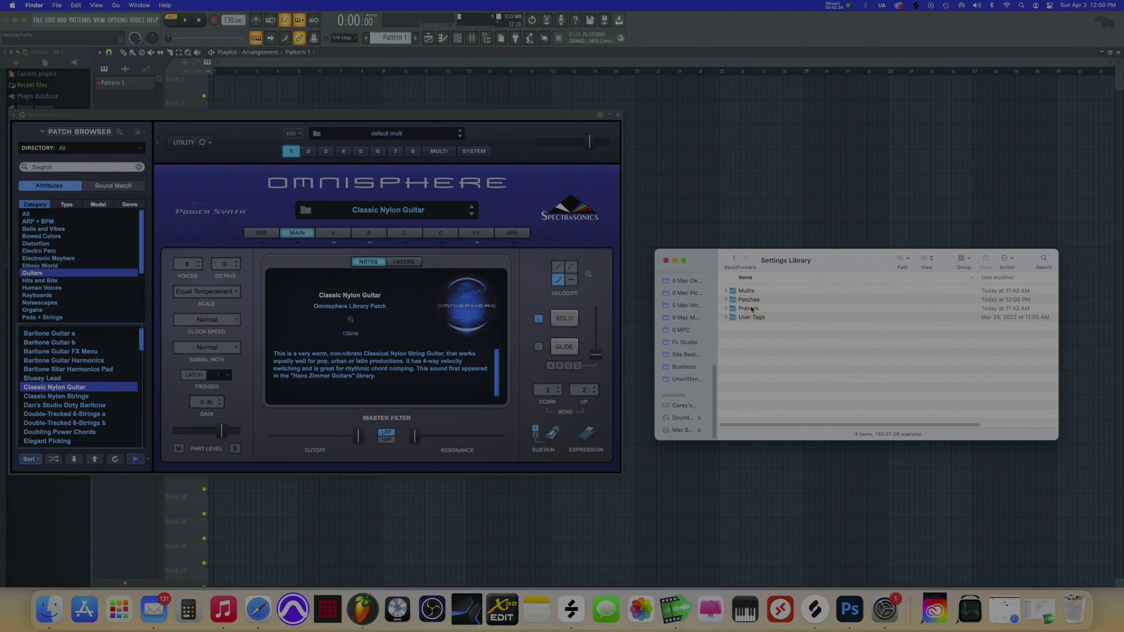
{"action": "double_click", "coordinate": [741, 300]}
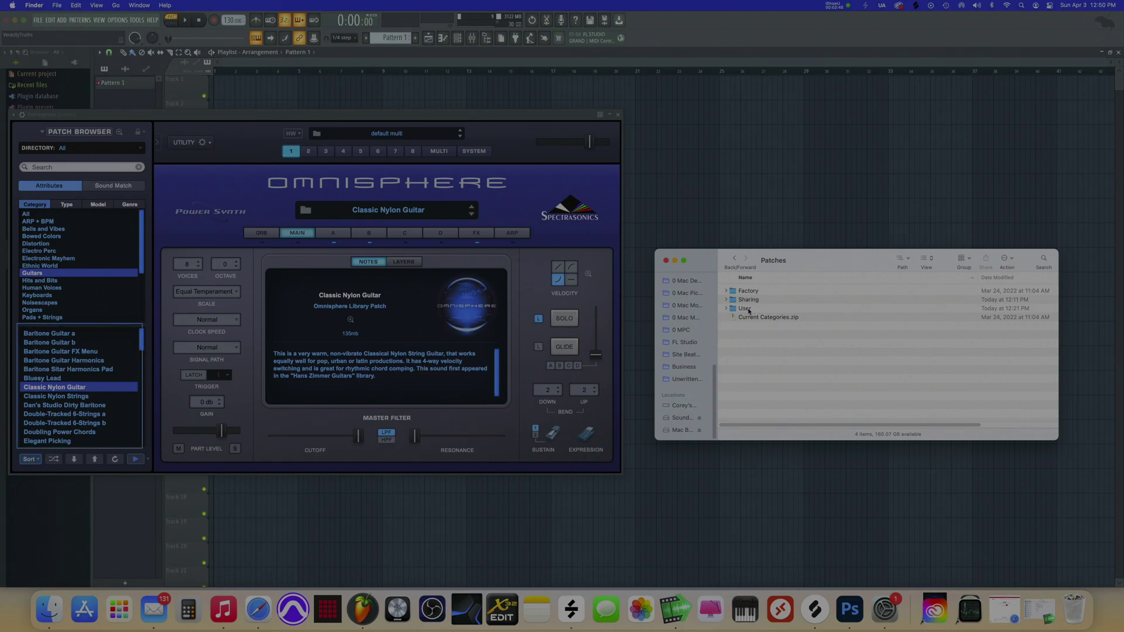
{"action": "double_click", "coordinate": [750, 310]}
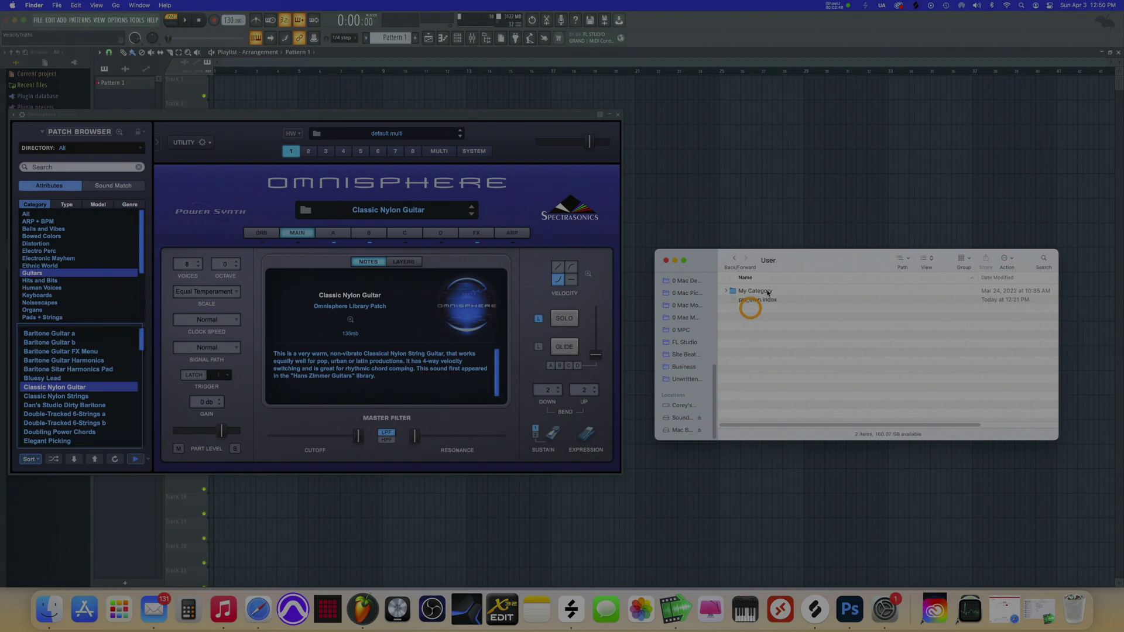
{"action": "right_click", "coordinate": [759, 340]}
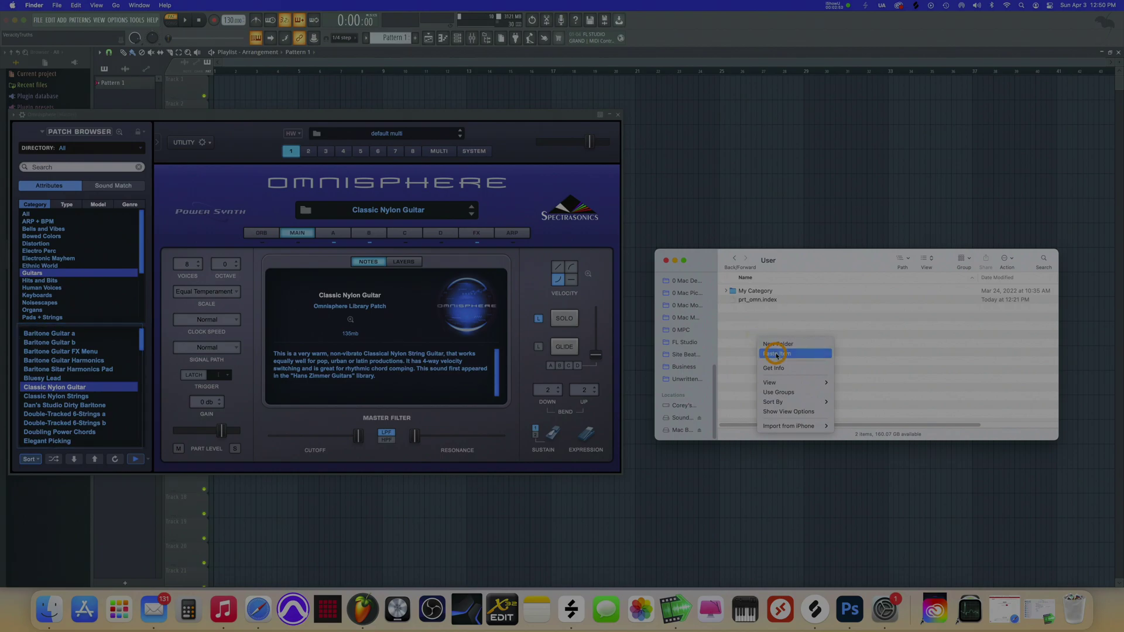
{"action": "left_click", "coordinate": [777, 353]}
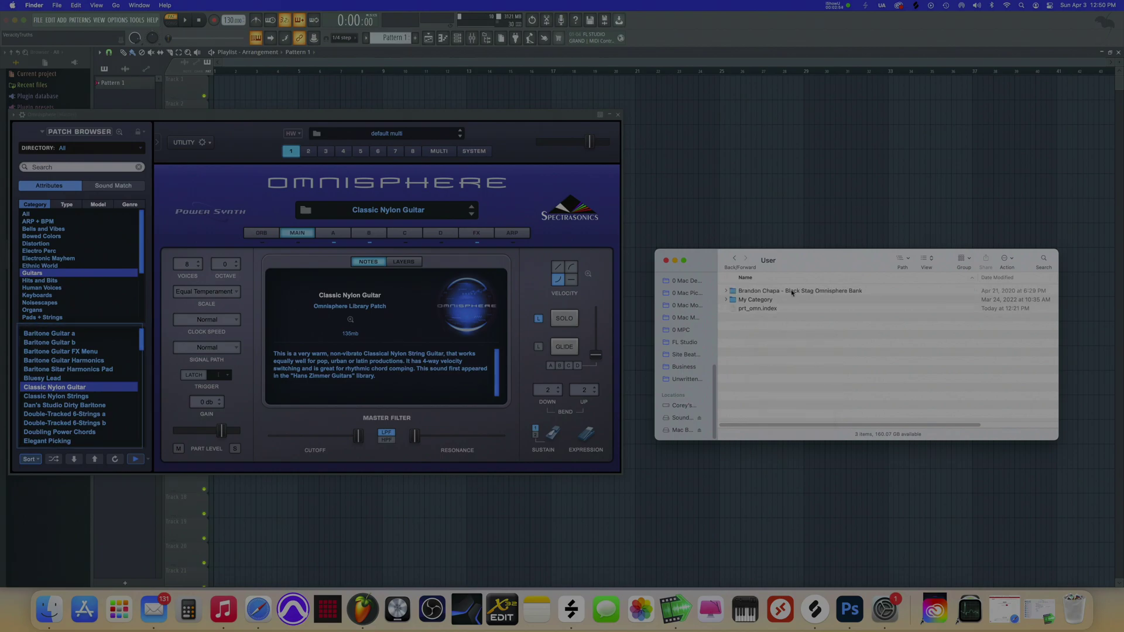
Refresh Omnisphere's patch browser and select the Black Stag bank category to list its Arp patches.
{"action": "left_click", "coordinate": [115, 461]}
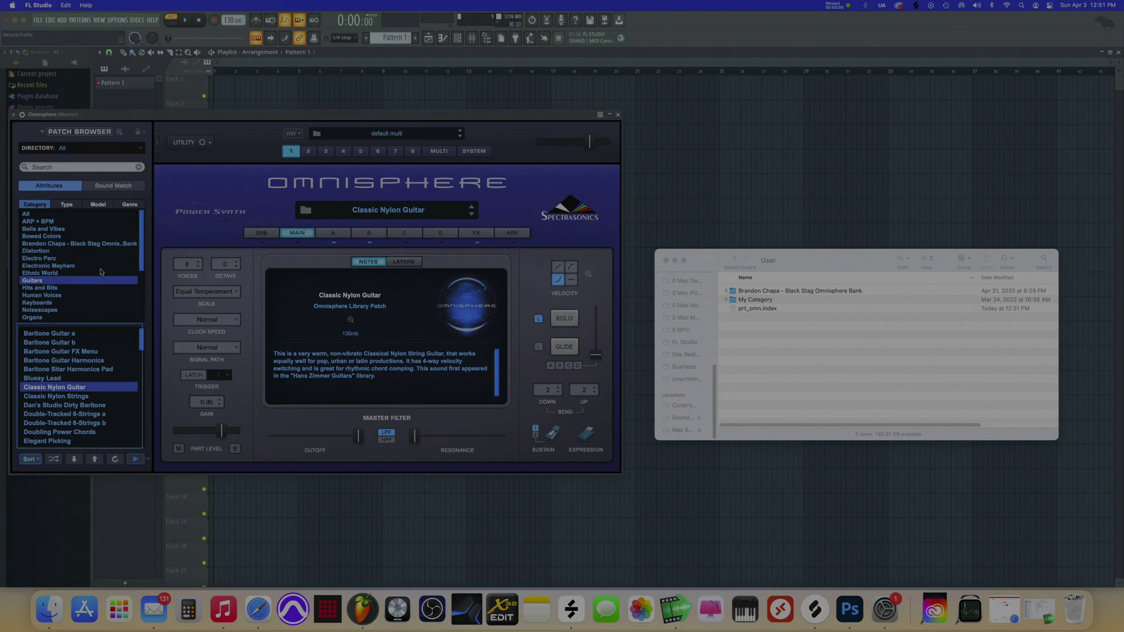
{"action": "left_click", "coordinate": [111, 244]}
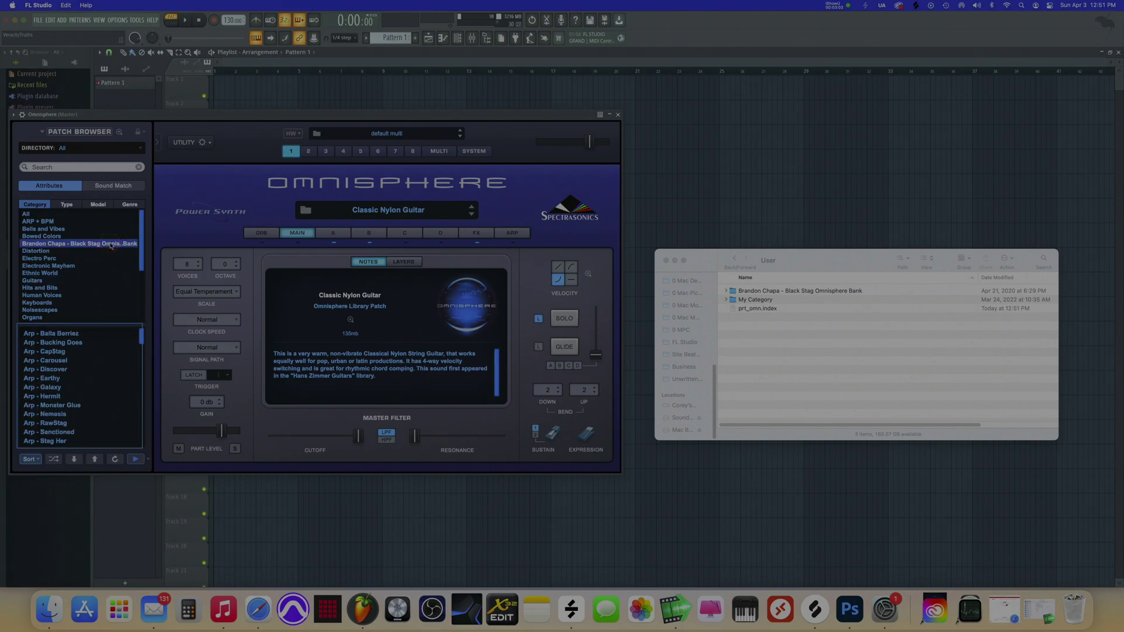